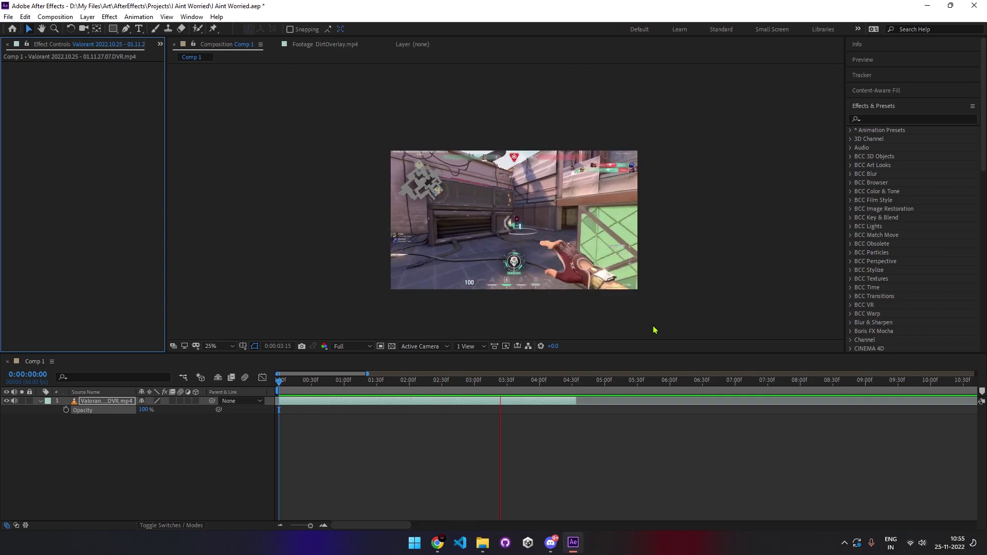
Step: Duplicate the clip at 0:00:03:18 and freeze the top copy on that frame
key("space")
left_click(493, 383)
left_click(496, 384)
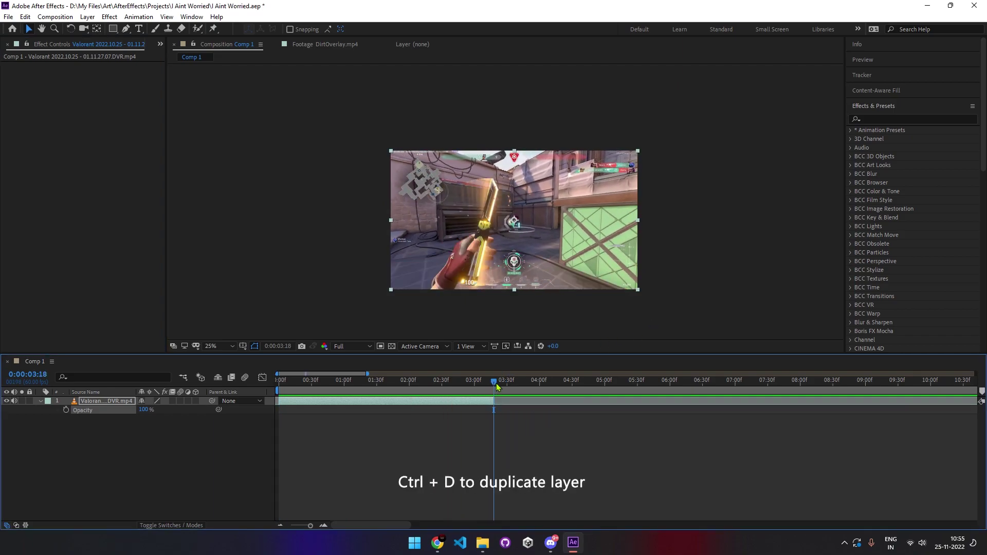
key("ctrl+d")
right_click(479, 402)
mouse_move(566, 169)
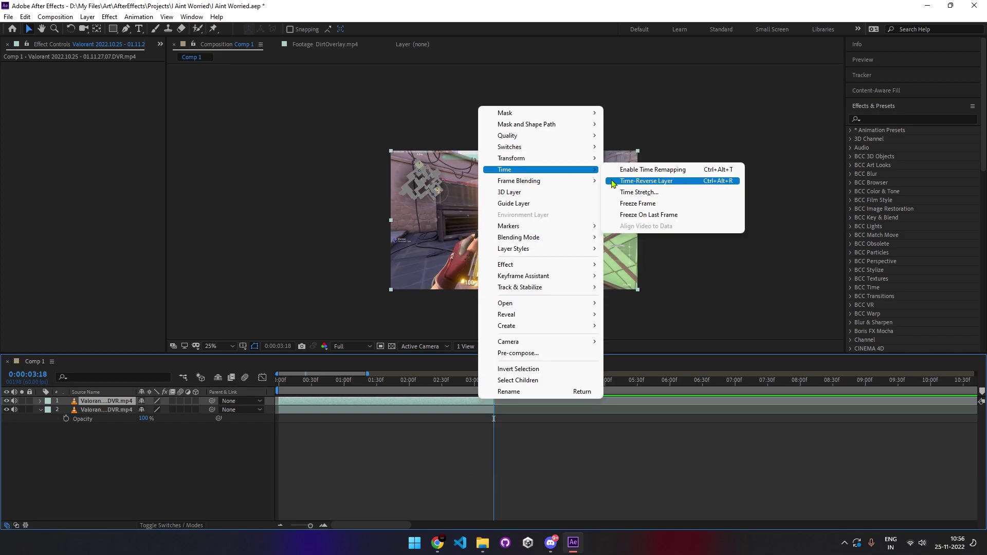
left_click(617, 202)
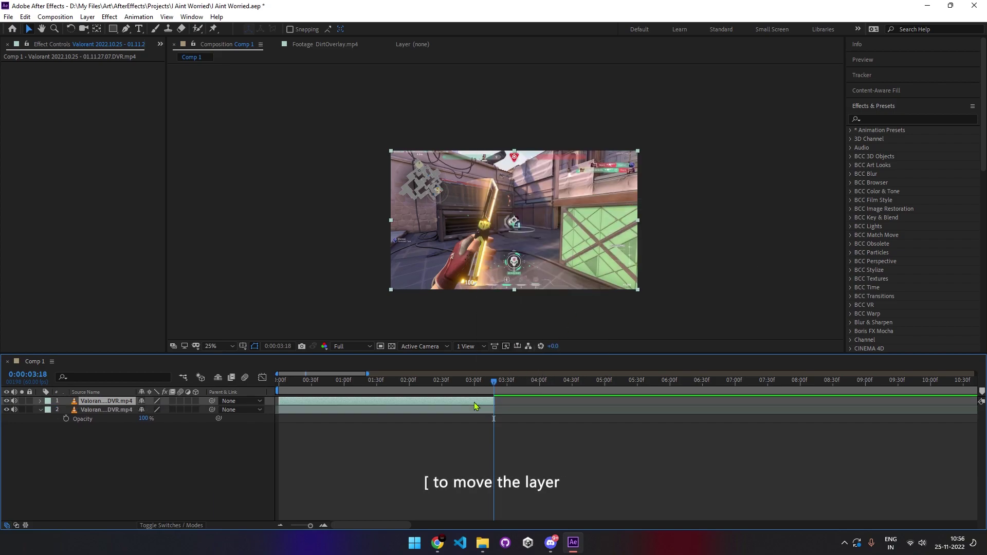
Step: Trim the frozen layer to run from 3:18 to 5:18, then duplicate it
key("bracketleft")
key("ctrl+shift+Right")
key("ctrl+shift+Right")
key("ctrl+shift+Right")
key("ctrl+shift+Right")
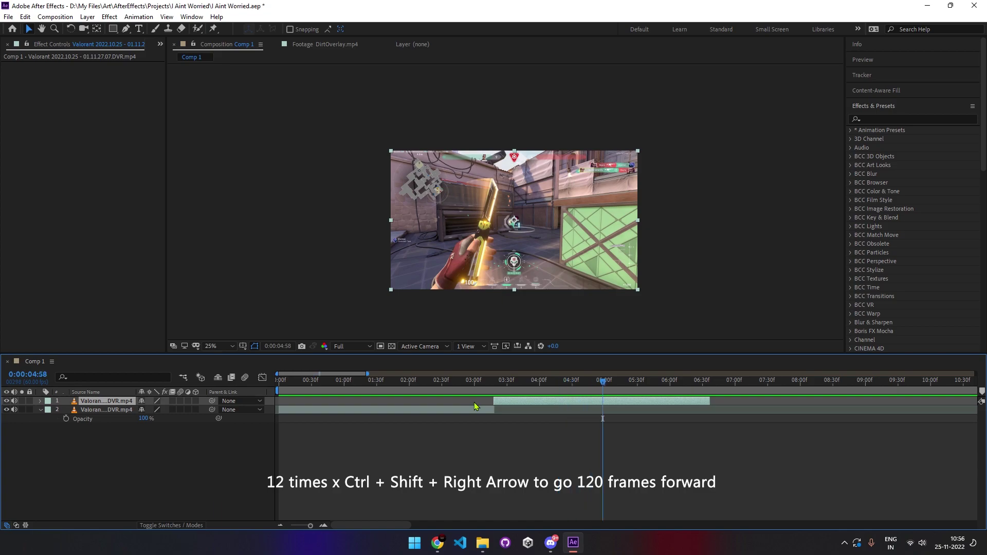
key("alt+bracketright")
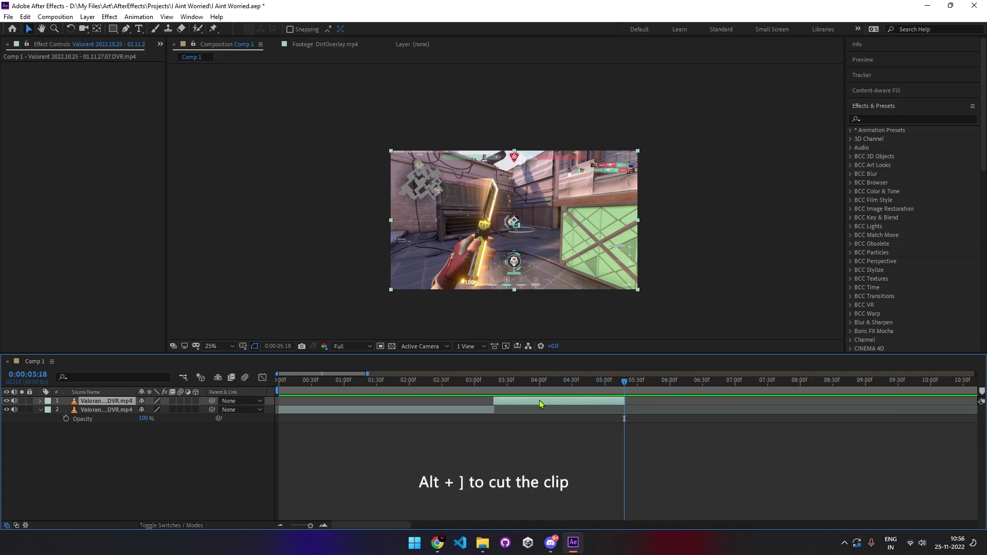
key("ctrl+d")
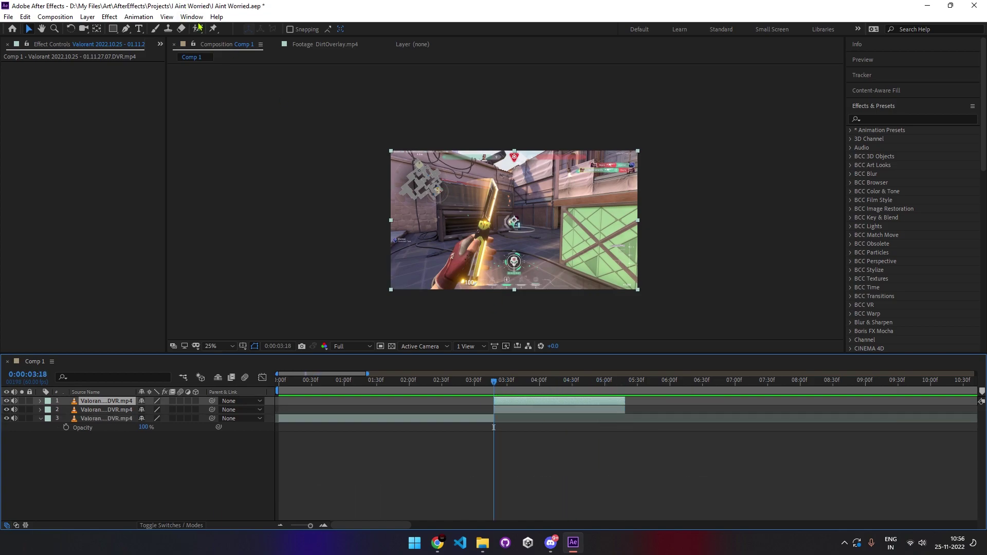
Step: Start a Pen mask on the top frozen layer, placing points up the arm's edge
left_click(126, 29)
scroll(434, 257, "up", 4)
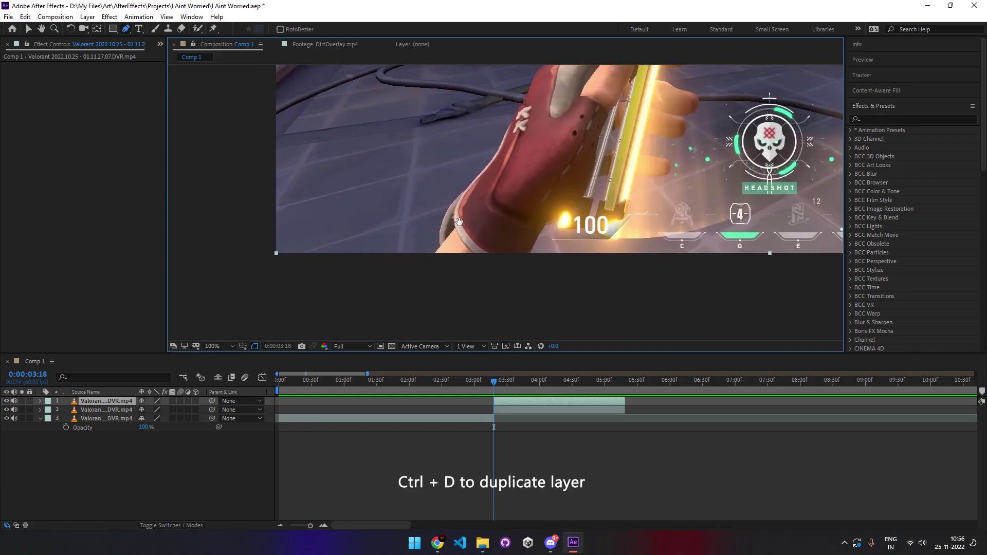
left_click_drag(440, 244, 447, 216)
left_click(495, 151)
left_click(509, 124)
left_click_drag(509, 123, 483, 227)
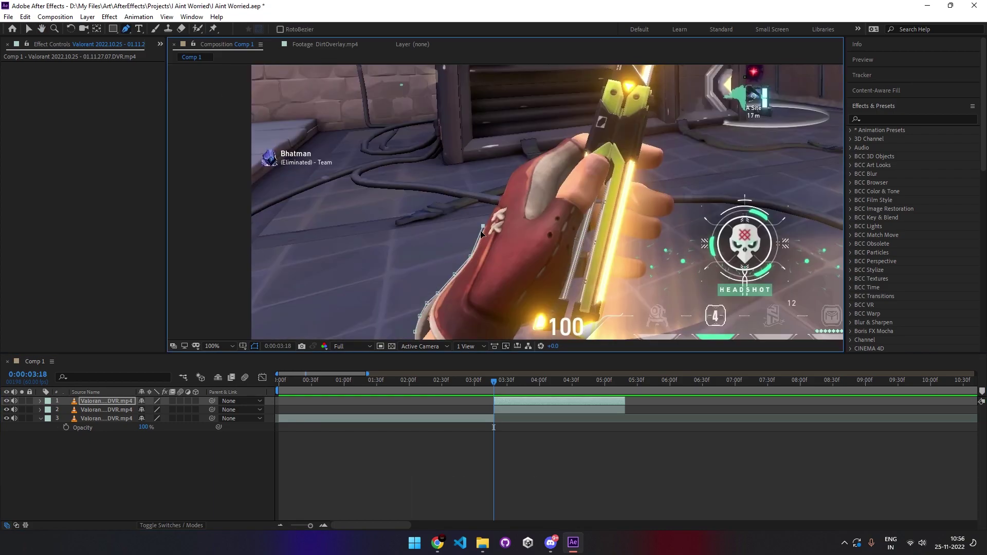
Step: Continue the mask around the knife tip and guard, closing it beside the 100 health readout
left_click(596, 110)
left_click_drag(597, 110, 537, 323)
left_click(548, 291)
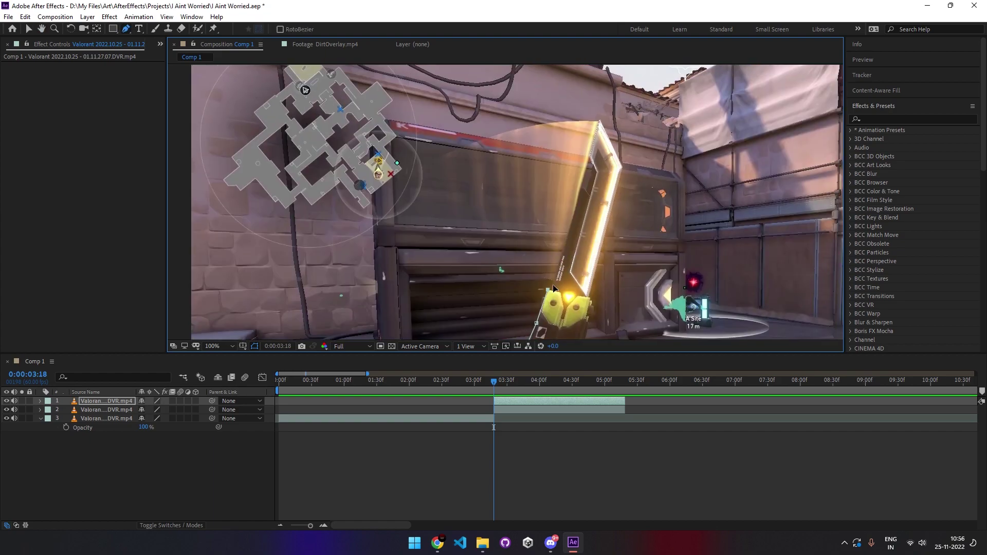
left_click(593, 304)
left_click_drag(593, 304, 612, 175)
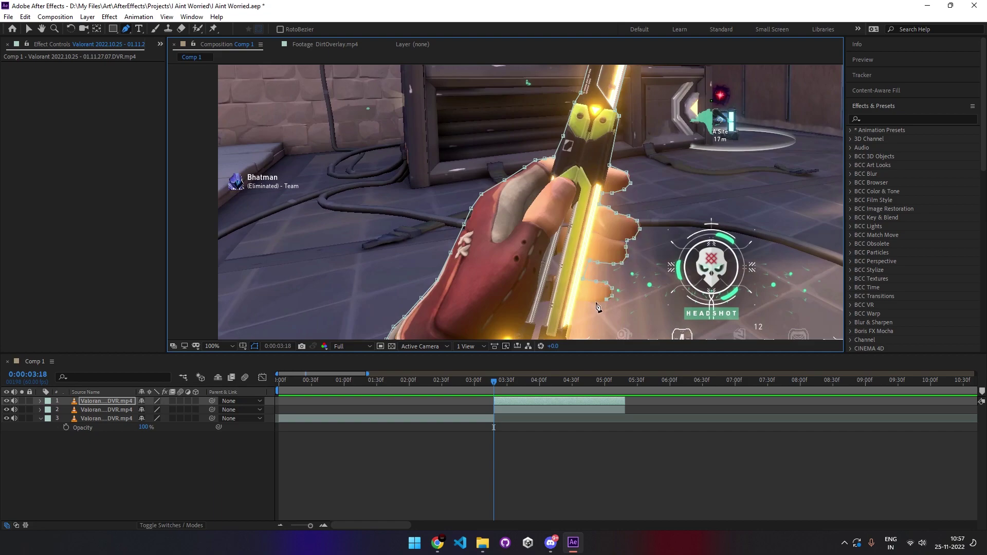
left_click_drag(598, 307, 617, 221)
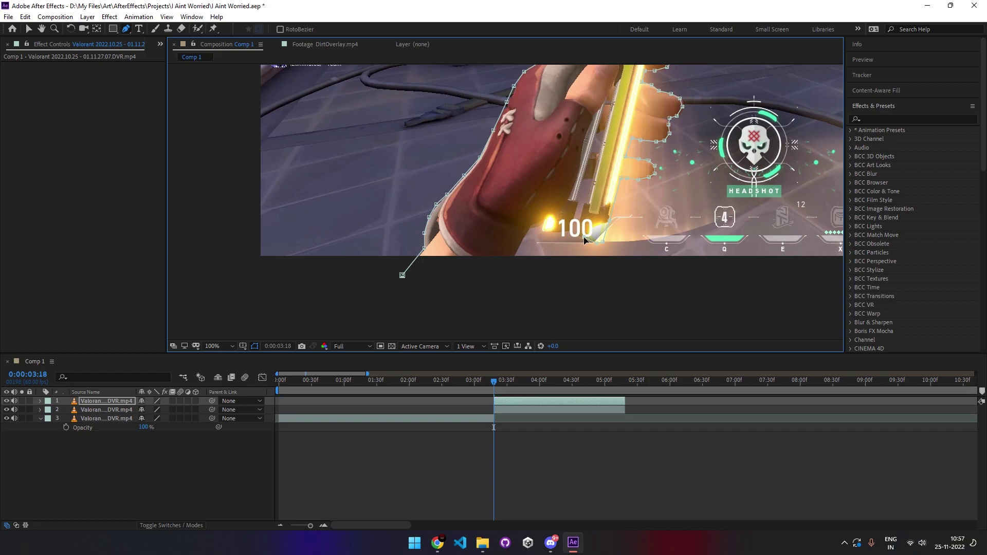
left_click(524, 239)
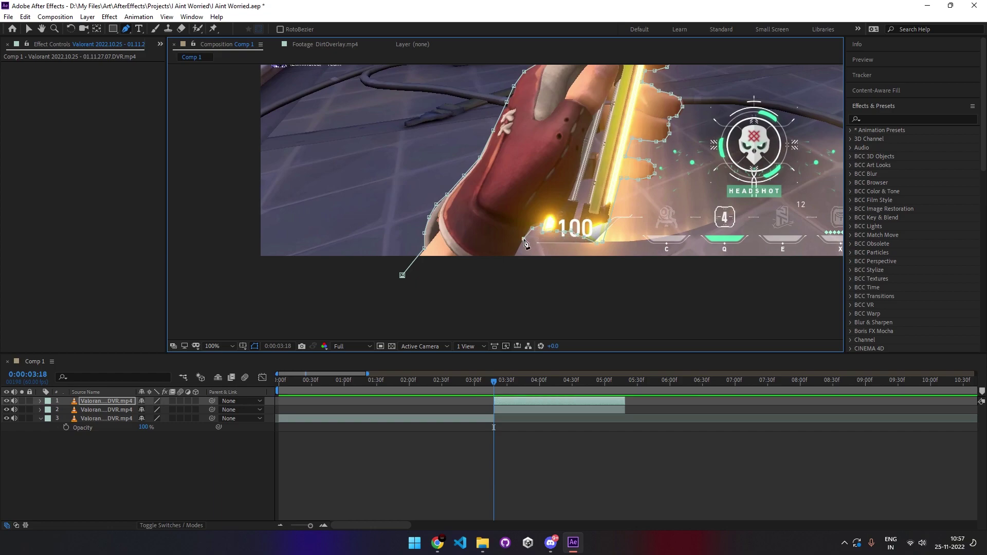
Step: Make a fourth layer copy and apply KnifeEffect4 TopLayer, SecondLayer and Background presets to layers 1–3
scroll(469, 295, "down", 2)
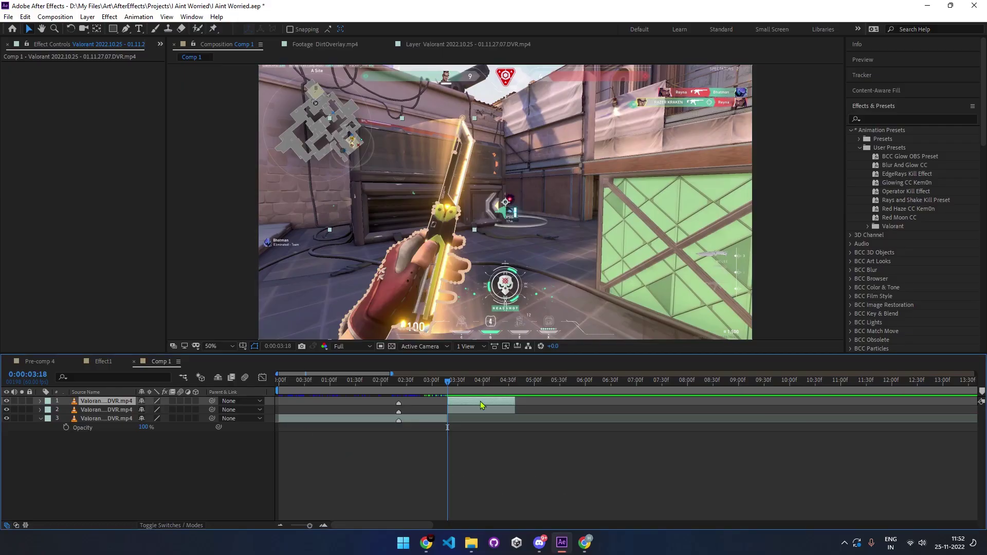
key("ctrl+d")
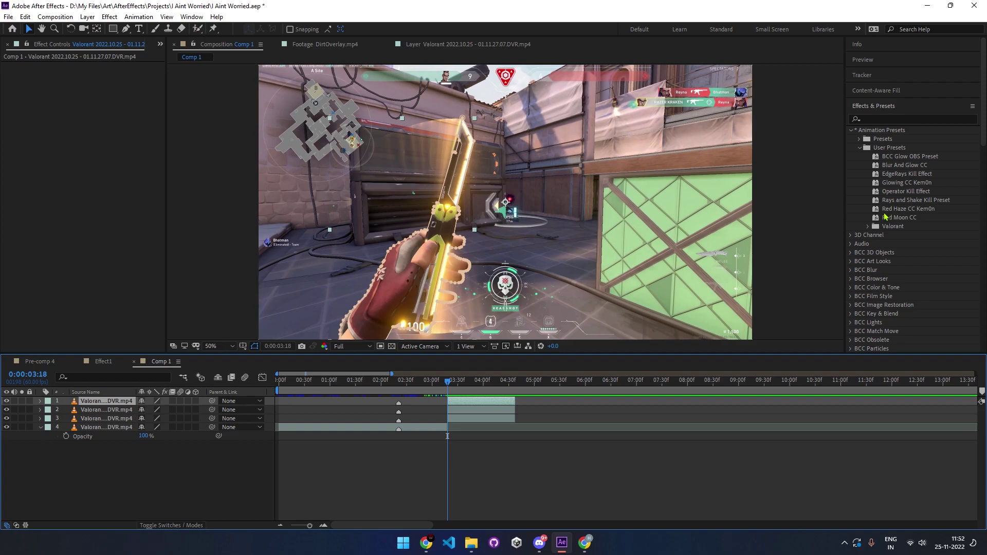
left_click(868, 227)
left_click(877, 296)
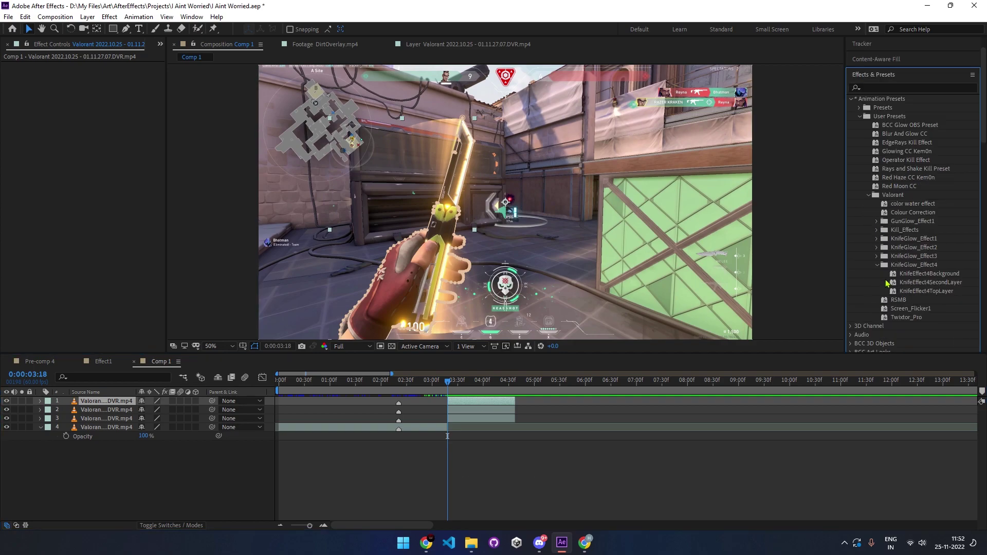
left_click_drag(462, 391, 465, 404)
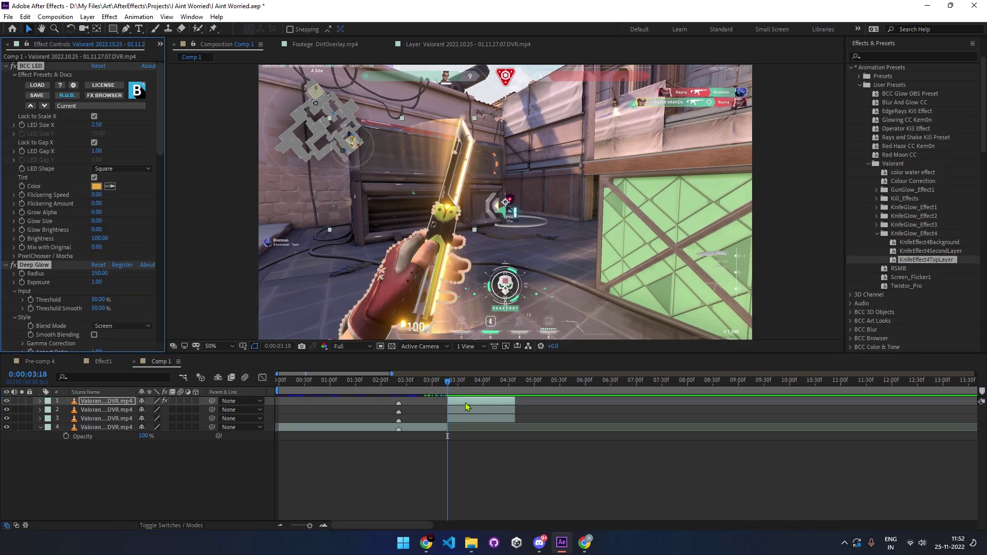
left_click_drag(930, 250, 477, 411)
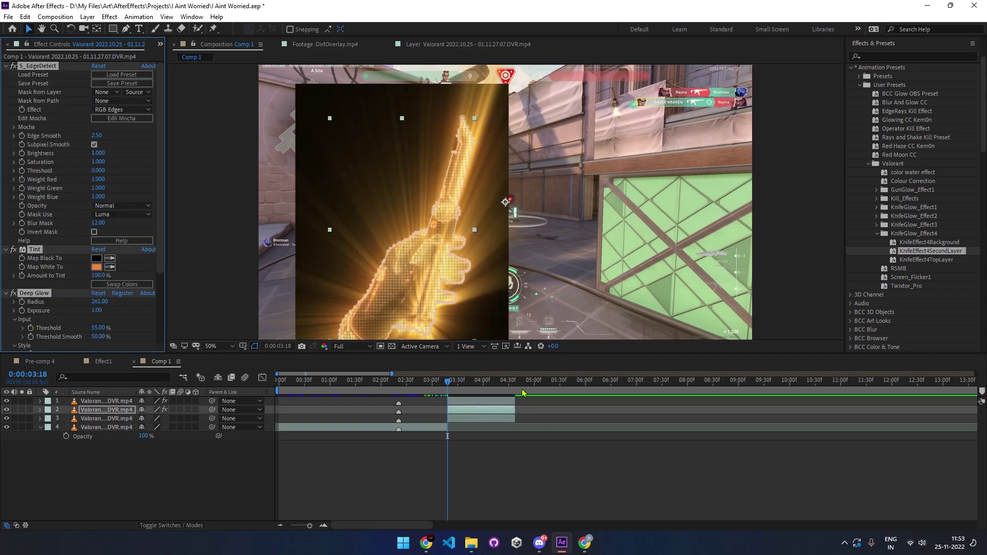
left_click_drag(929, 242, 459, 421)
Step: Set layer 2's blending mode to Add
right_click(472, 410)
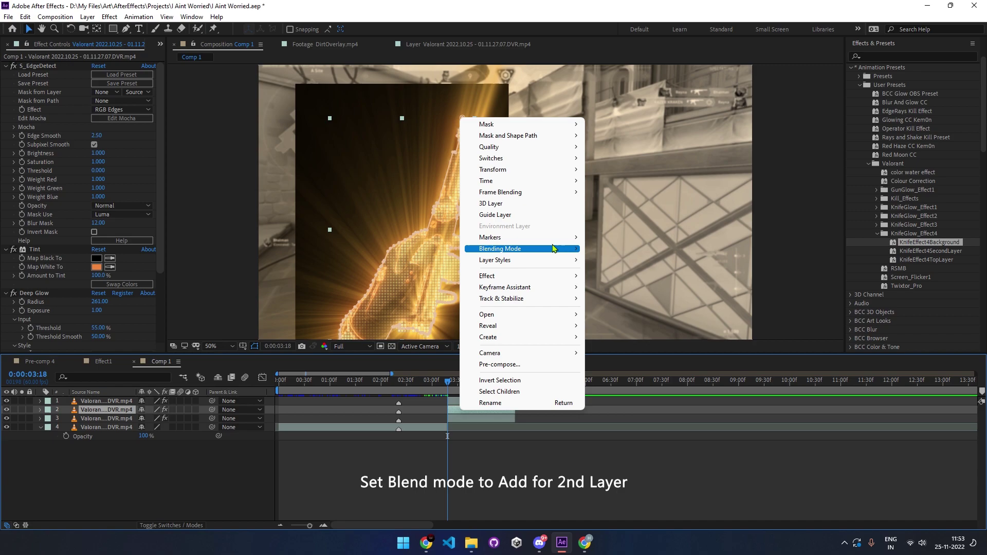
mouse_move(545, 249)
left_click(628, 212)
Step: Review layers 1–3 effects: S_EdgeRays, S_EdgeDetect, Tint, Deep Glow at radius 261, S_Blur
left_click(450, 401)
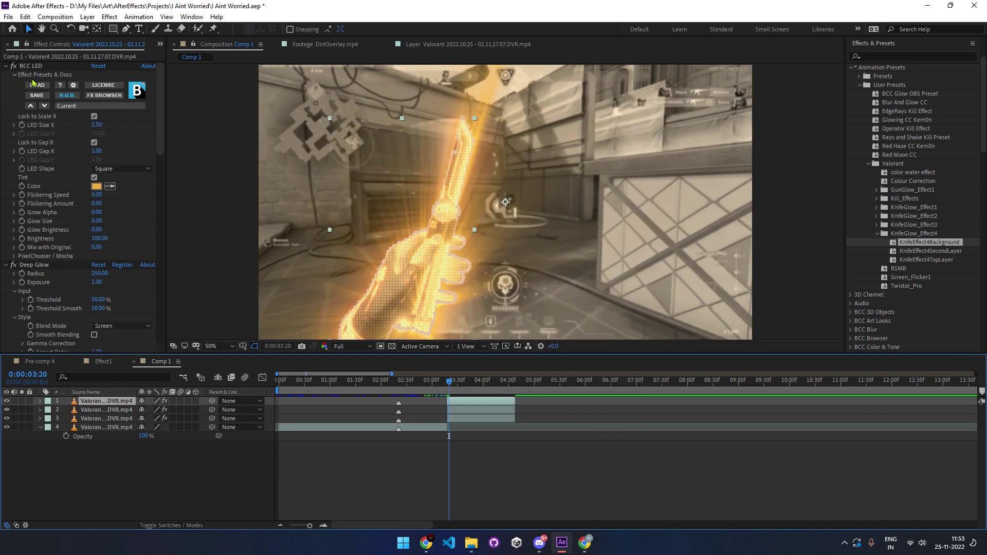
left_click_drag(160, 146, 158, 152)
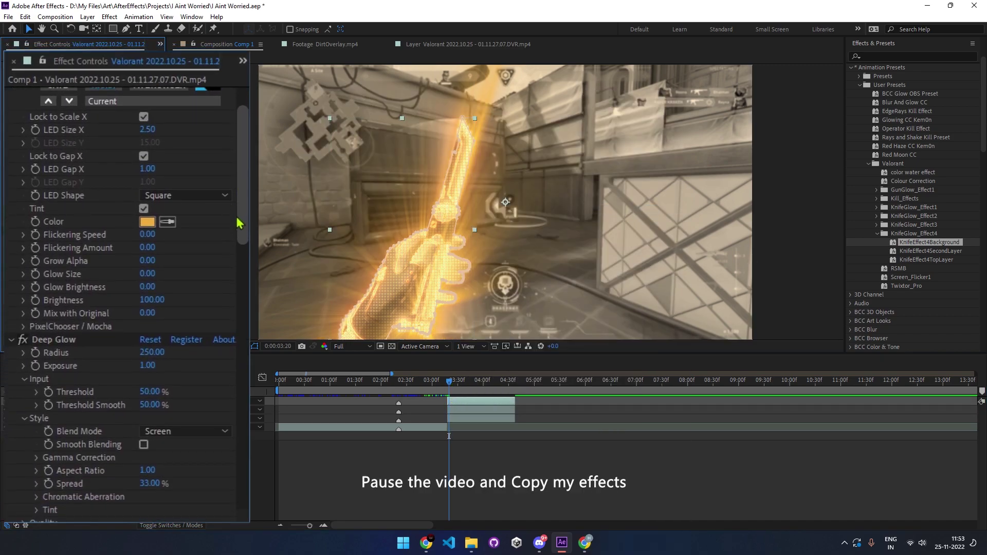
left_click_drag(239, 222, 244, 495)
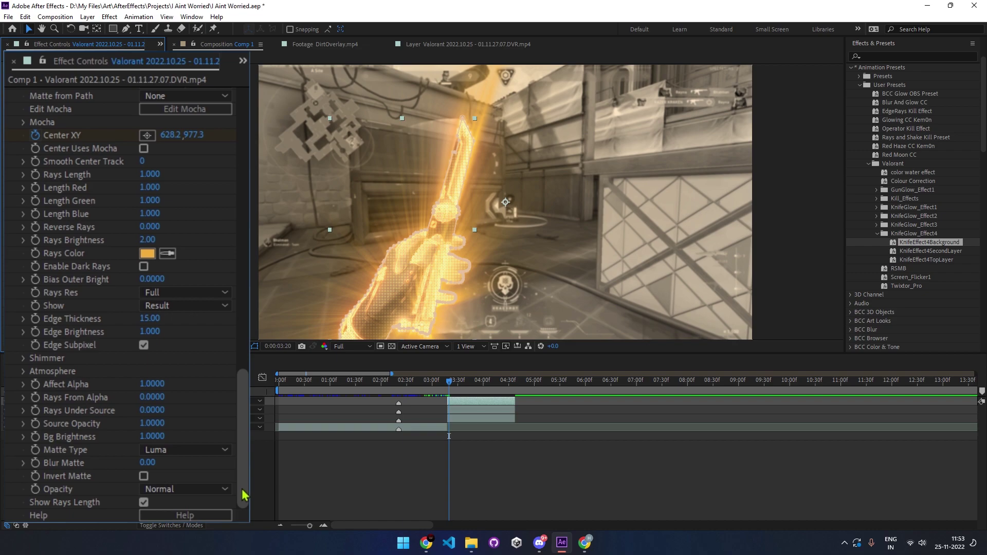
left_click(468, 411)
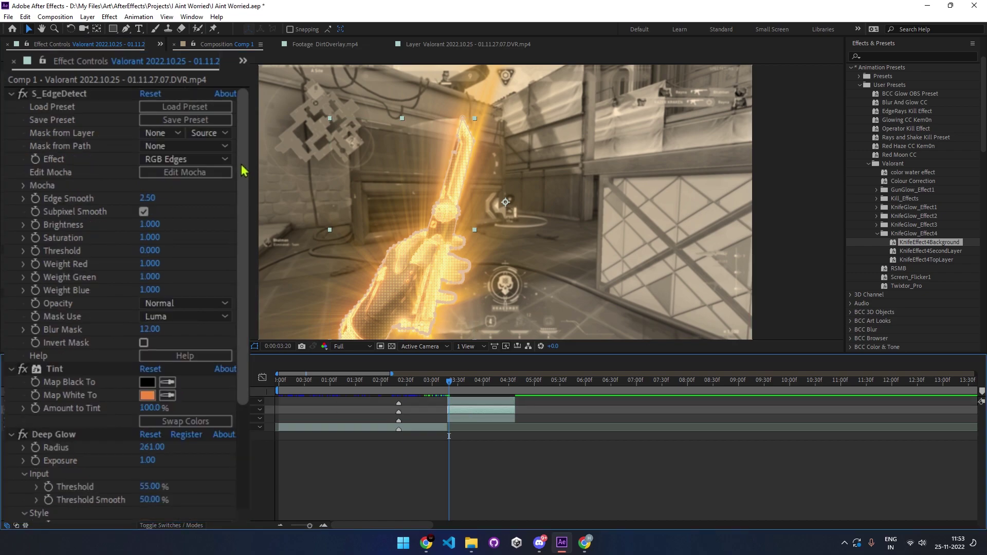
left_click_drag(243, 169, 234, 293)
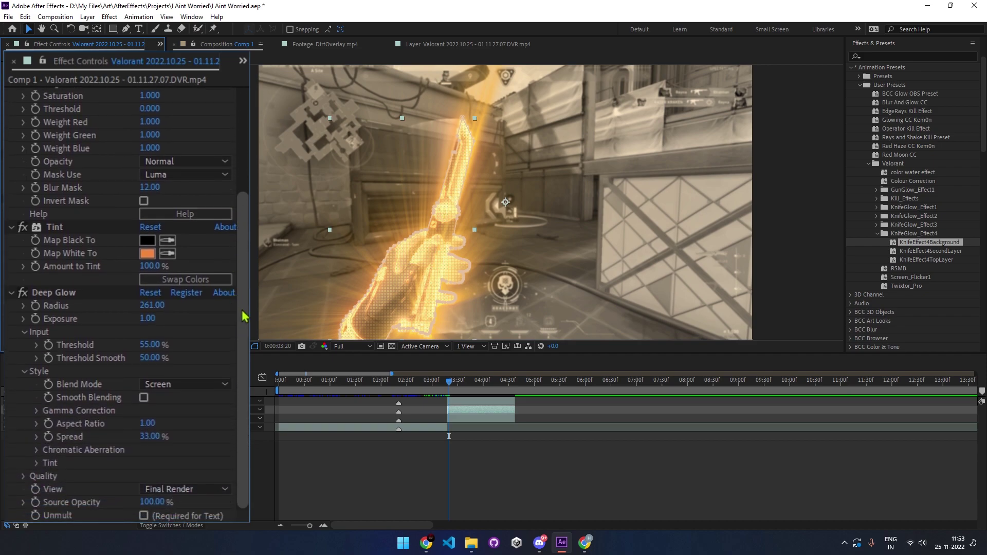
left_click(483, 419)
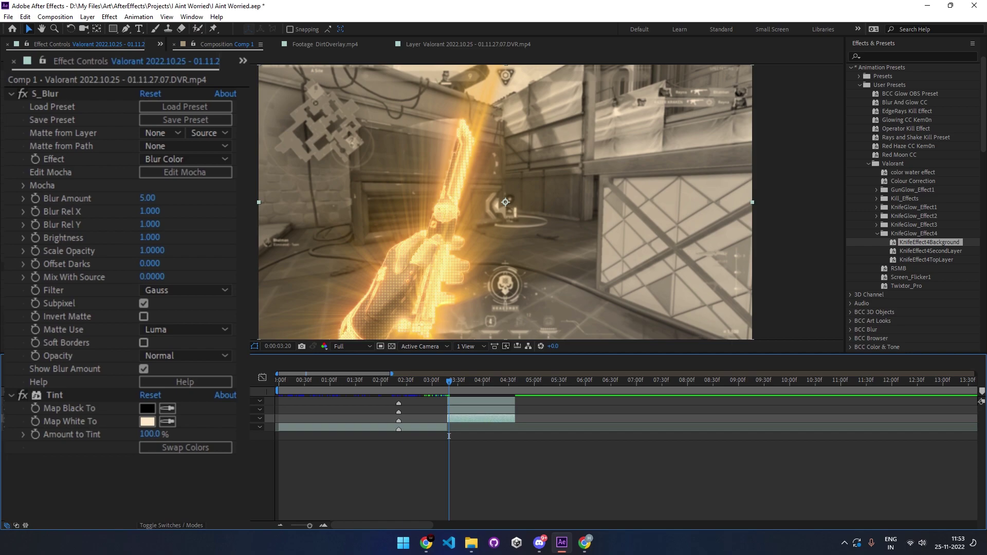
Step: Keyframe layer 1's S_EdgeRays centre from 800,1030 at 3:18 to 794,238 at 4:37
left_click(461, 402)
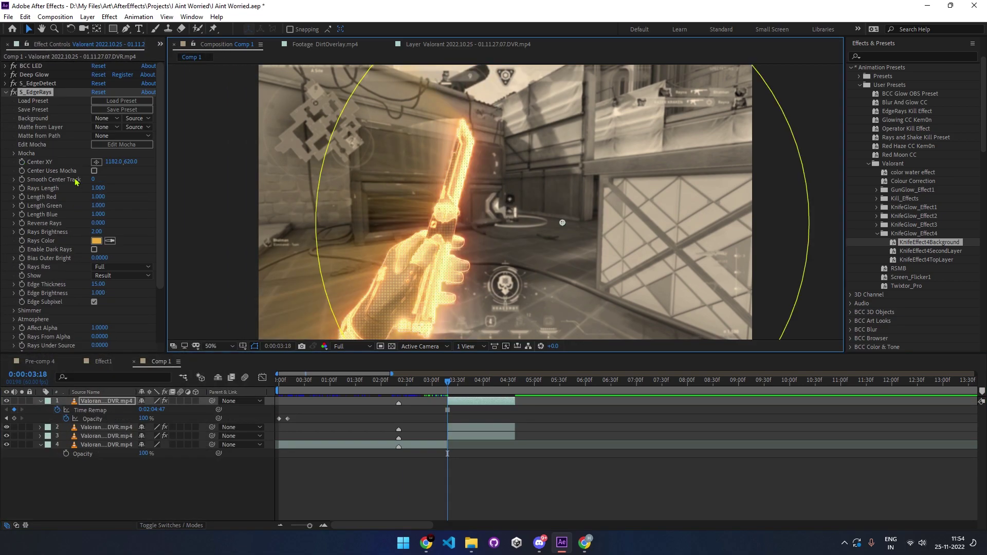
left_click_drag(562, 224, 409, 330)
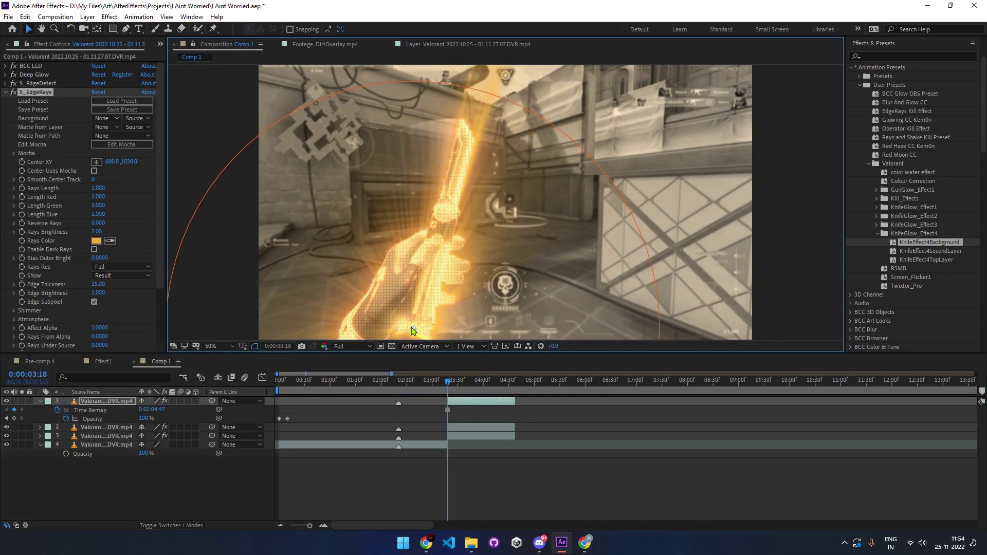
left_click(22, 163)
left_click(510, 384)
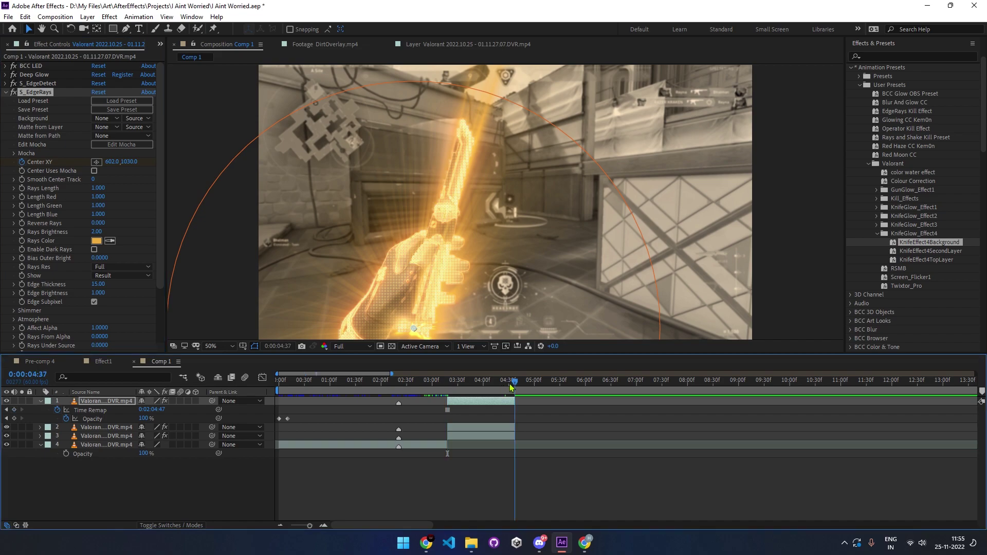
left_click_drag(416, 331, 463, 128)
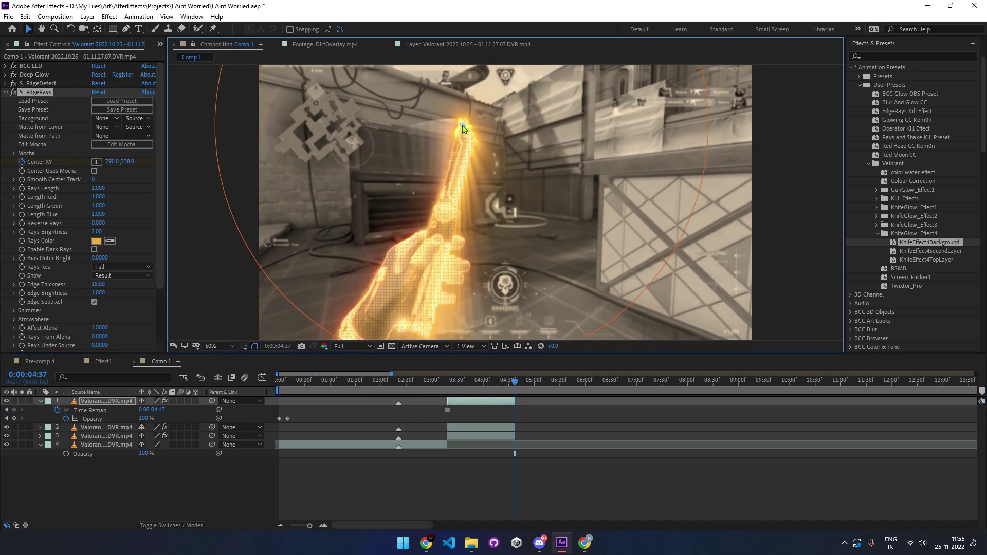
key("u")
left_click(418, 428)
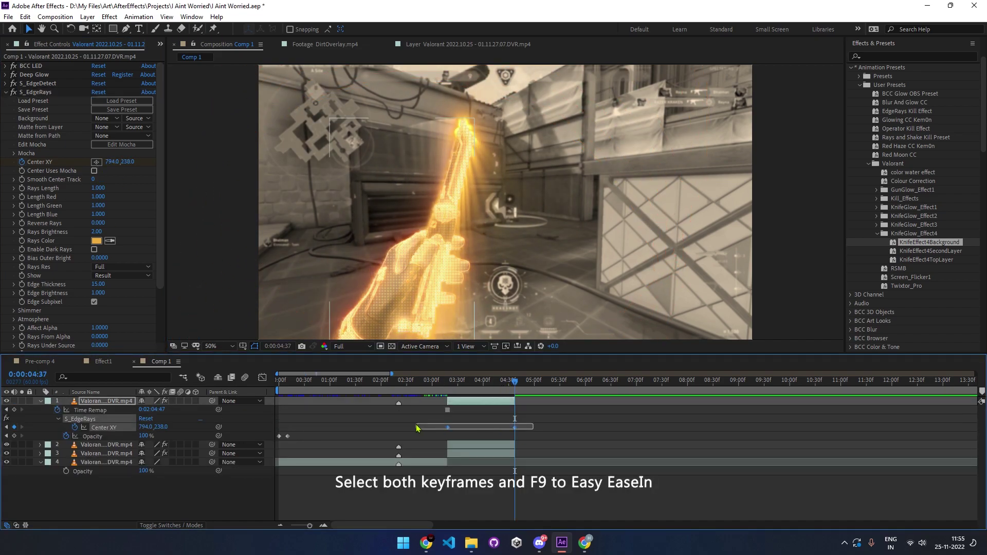
Step: Ease the keyframes and widen their influence in the speed graph for one smooth peak
key("F9")
key("shift+F3")
right_click(392, 458)
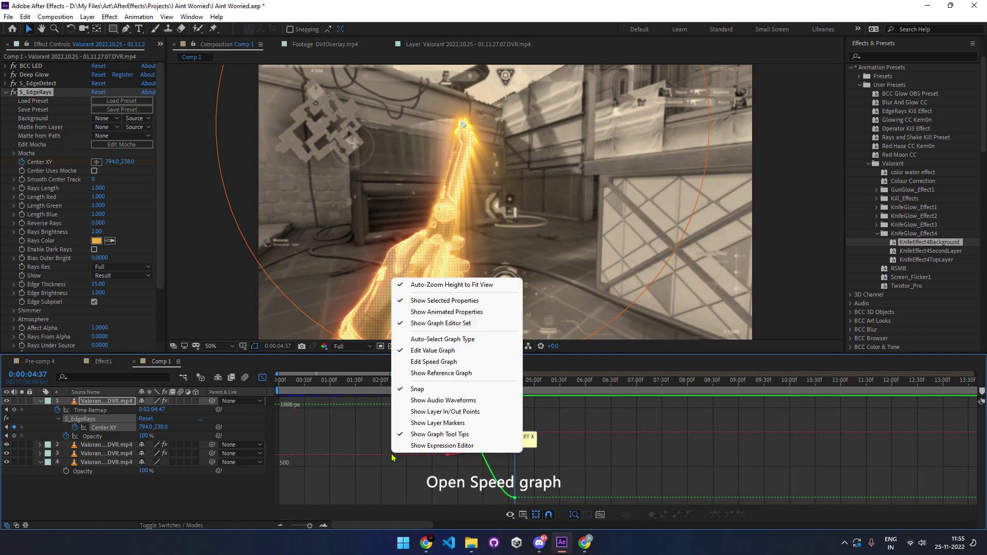
left_click(433, 362)
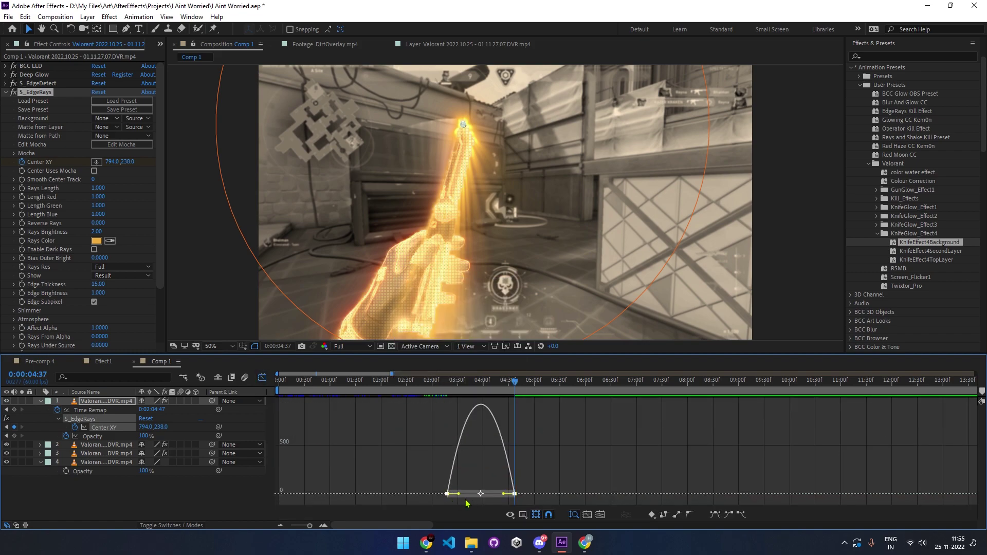
left_click(471, 496)
left_click_drag(470, 496, 493, 495)
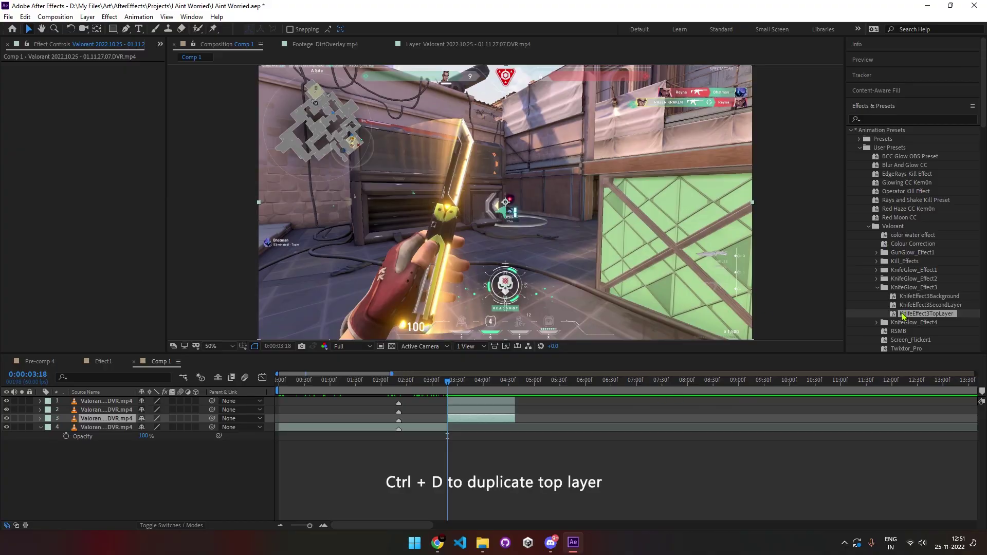
Step: Apply the KnifeGlow_Effect3 presets to layers 1, 2 and 3
double_click(901, 305)
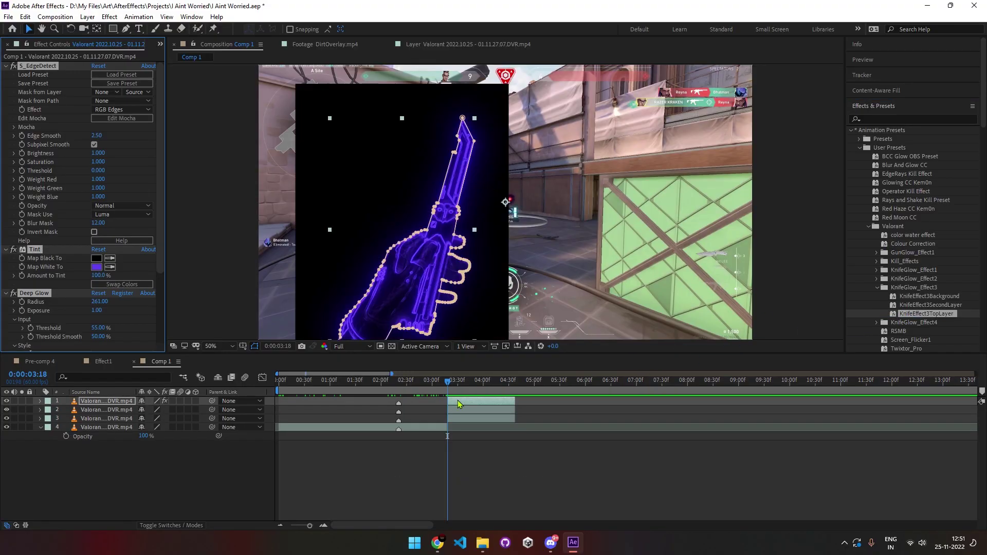
left_click_drag(901, 305, 465, 409)
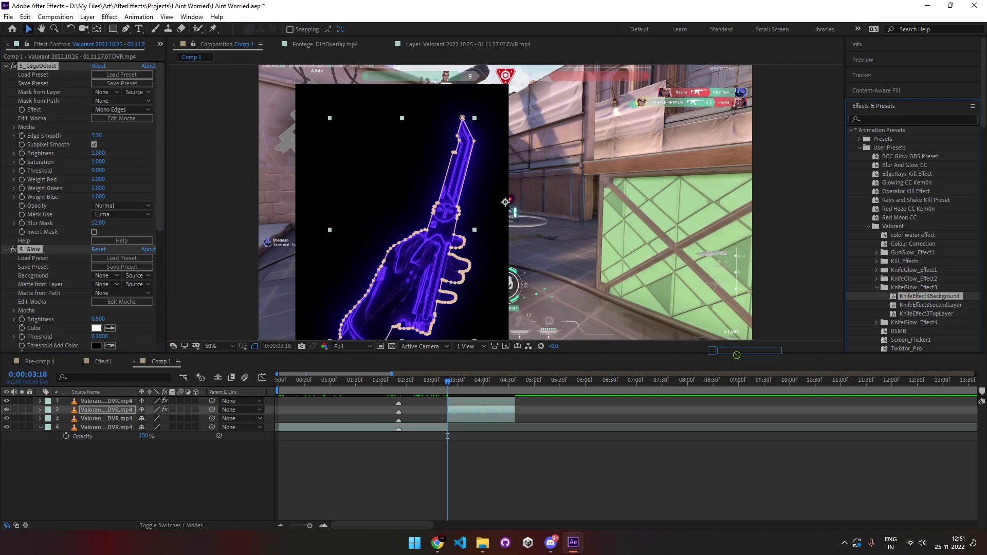
left_click_drag(929, 296, 454, 420)
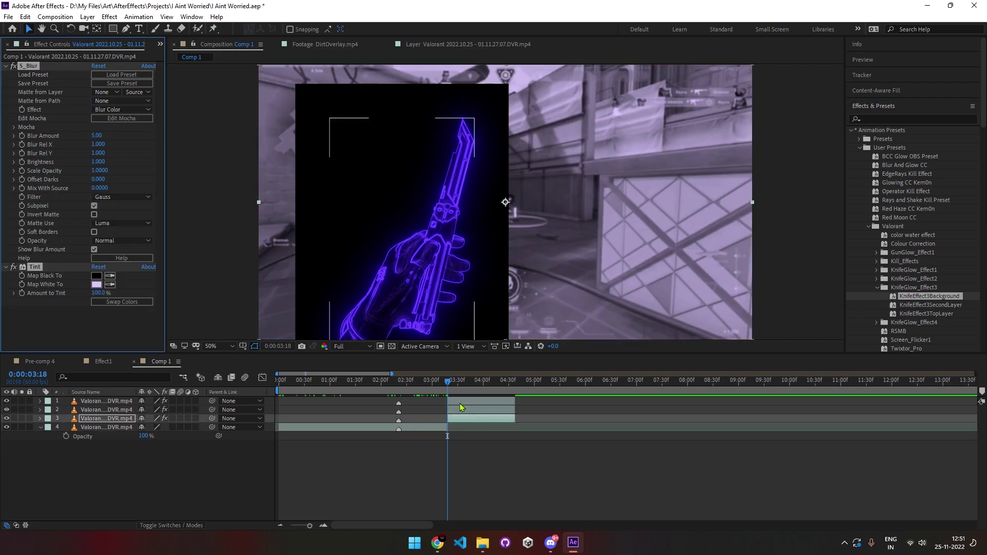
Step: Set layer 1's blending mode to Add
right_click(460, 404)
mouse_move(542, 244)
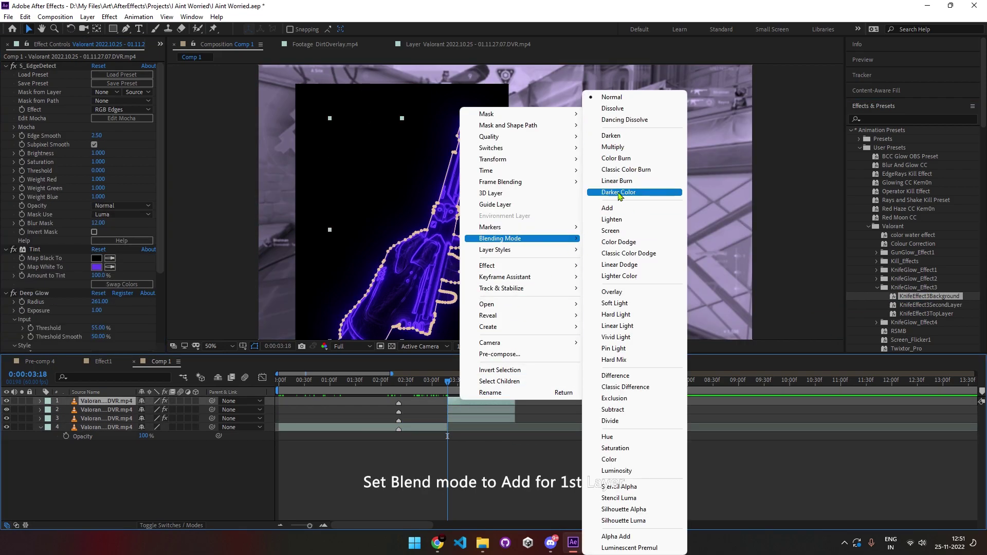
left_click(614, 209)
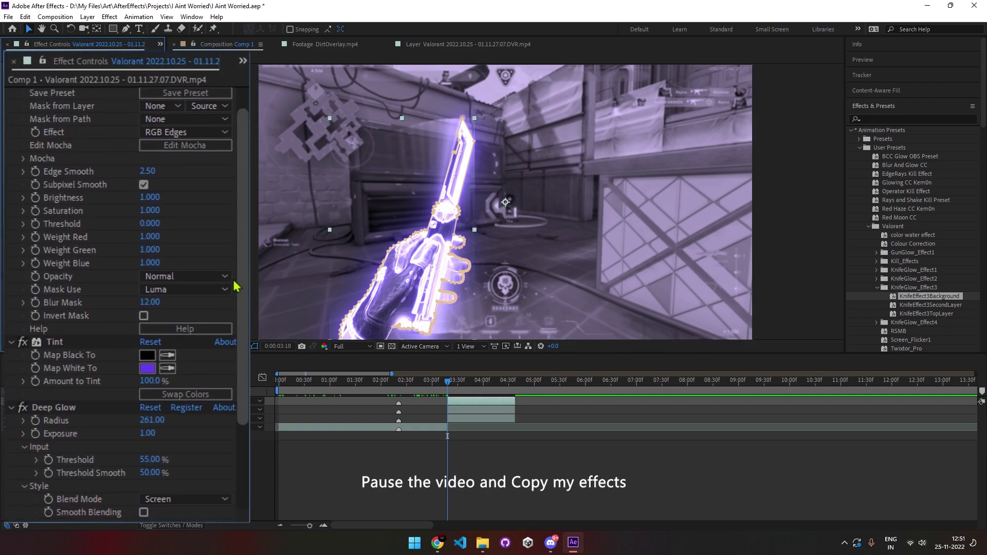
left_click_drag(238, 284, 243, 393)
left_click(496, 410)
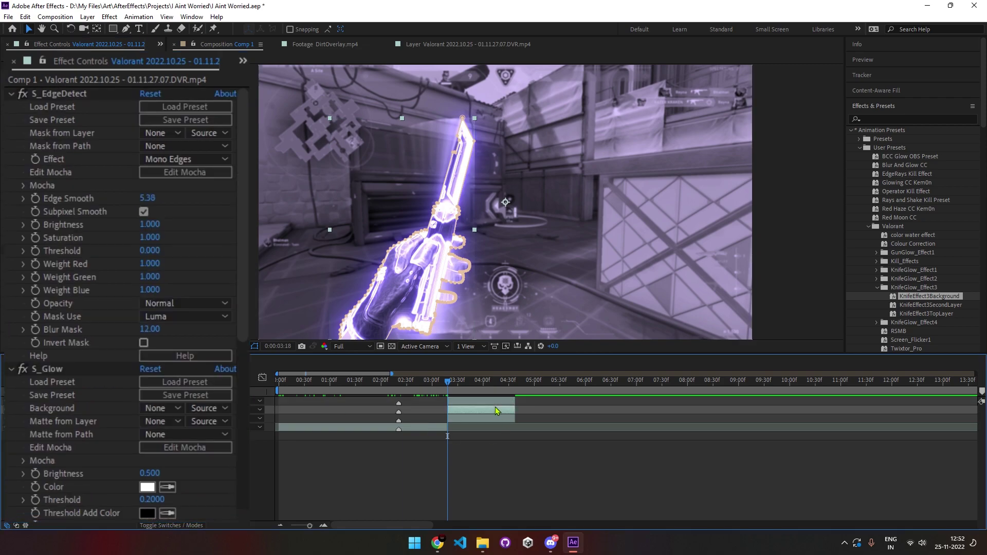
left_click_drag(248, 246, 242, 440)
left_click(451, 420)
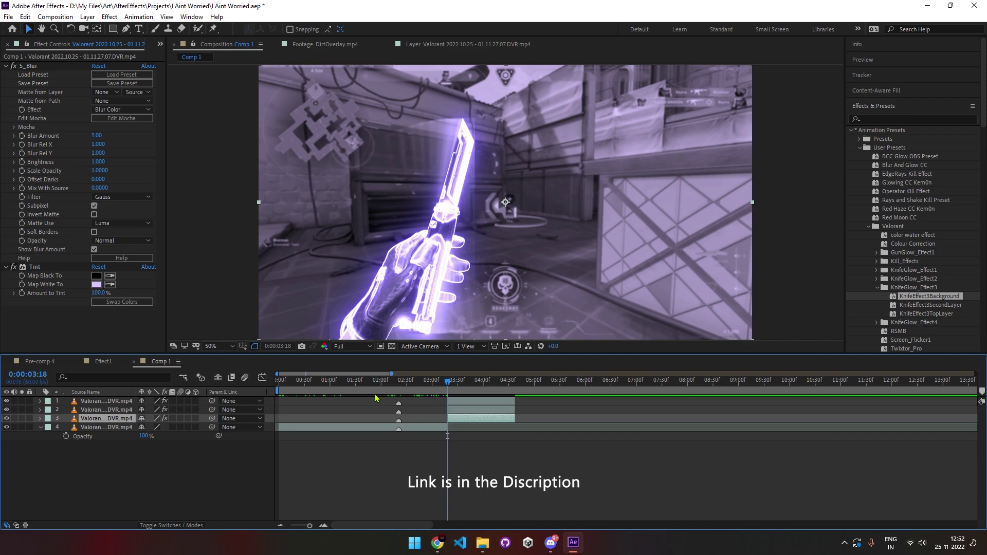
Step: Add Greenscreen REALISTIC SNOWFALL.mp4 as the top layer and scale it to 150%
left_click(160, 44)
left_click(172, 54)
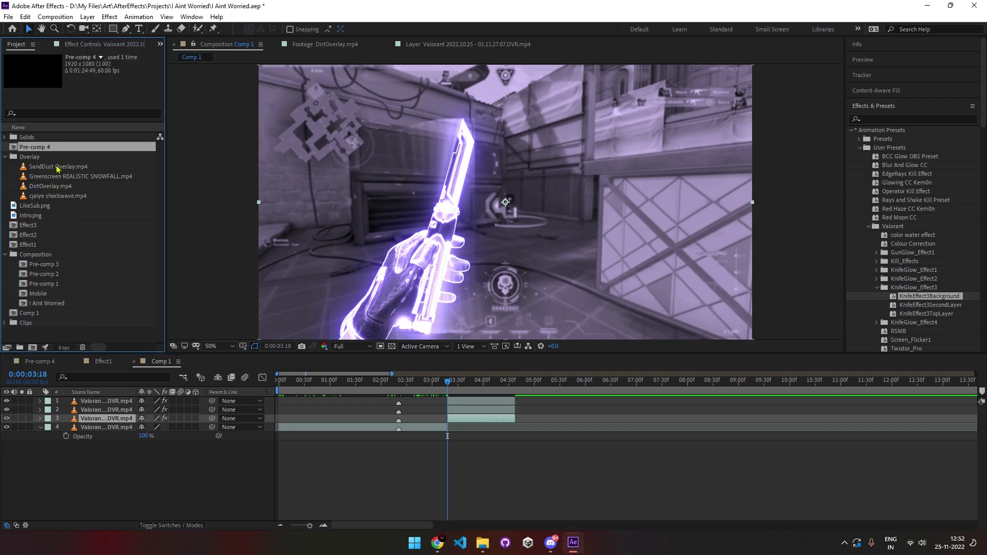
left_click_drag(57, 176, 475, 406)
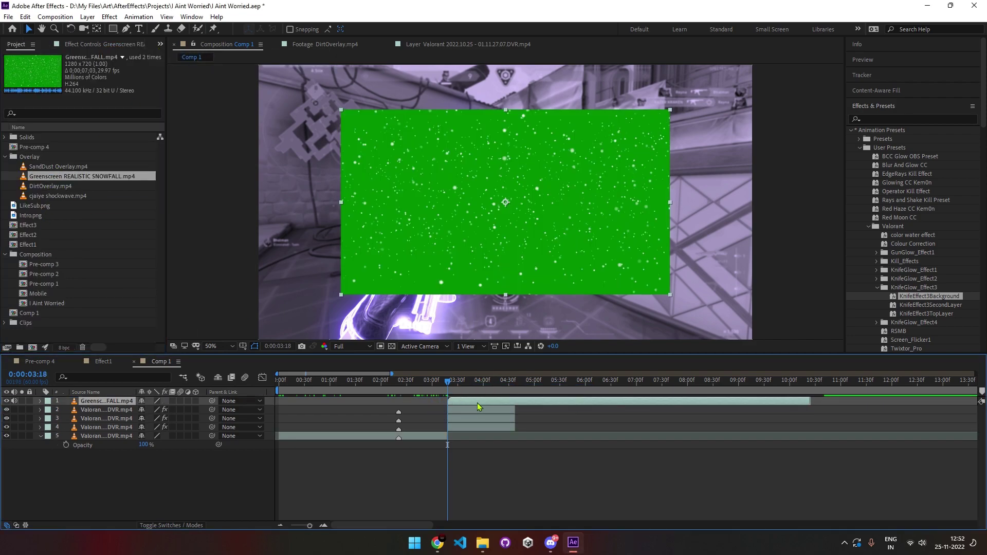
key("s")
left_click(152, 410)
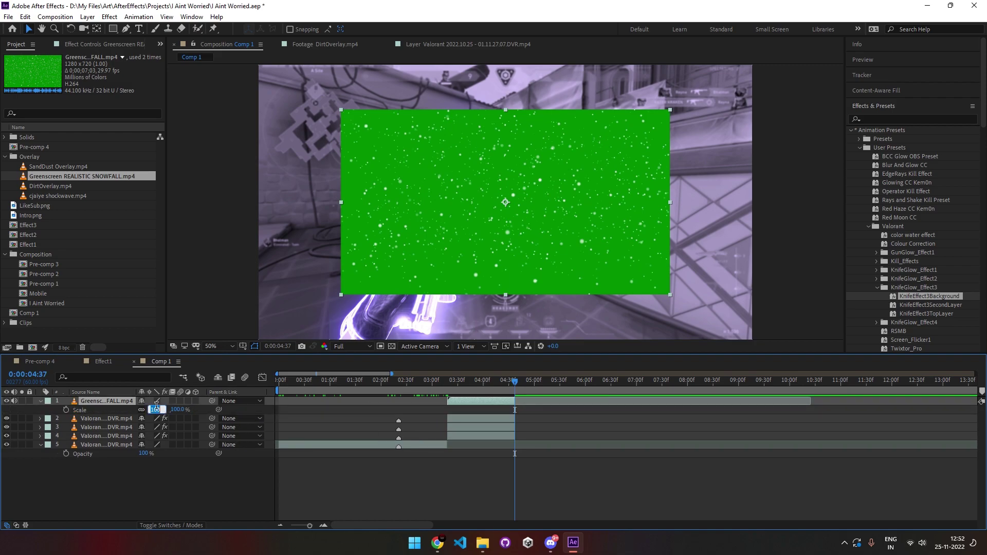
type("150")
key("Return")
Step: Key out the snowfall's green background with Keylight (1.2)
left_click(878, 119)
type("key")
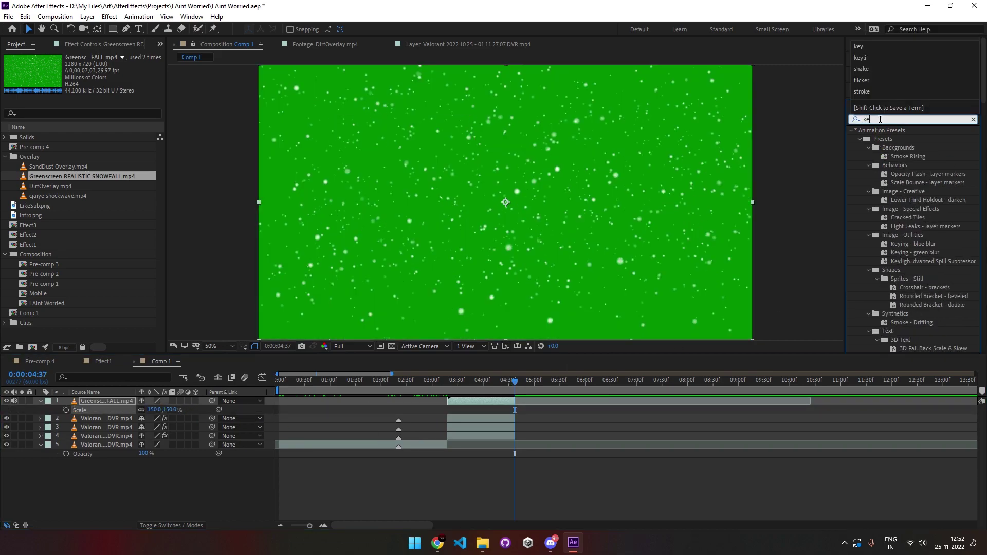
scroll(892, 214, "down", 5)
left_click_drag(889, 197, 572, 208)
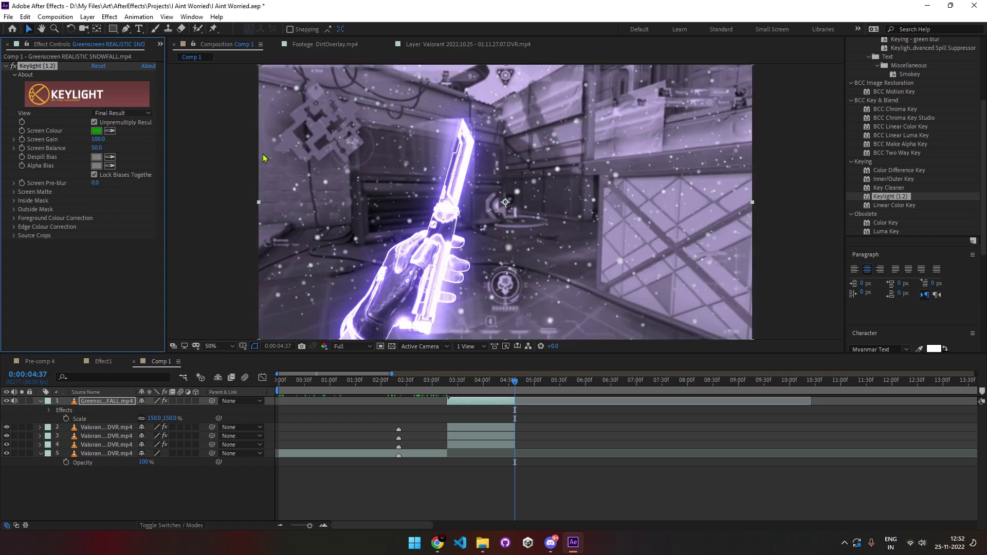
scroll(910, 154, "up", 5)
left_click(909, 119)
Step: Apply S_HueSatBright to the snowfall and set Scale Colors to violet 9A63FF
type("hue")
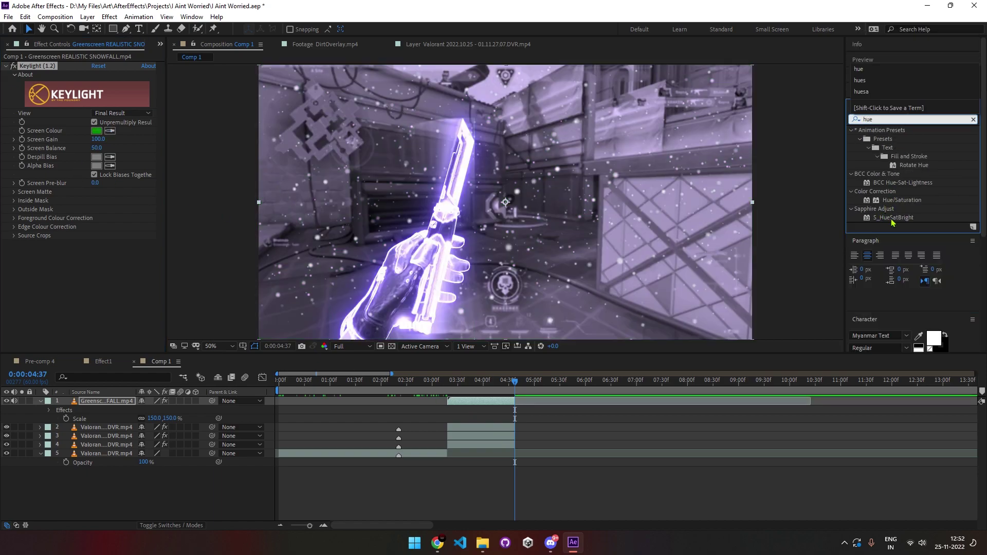
left_click_drag(893, 218, 482, 401)
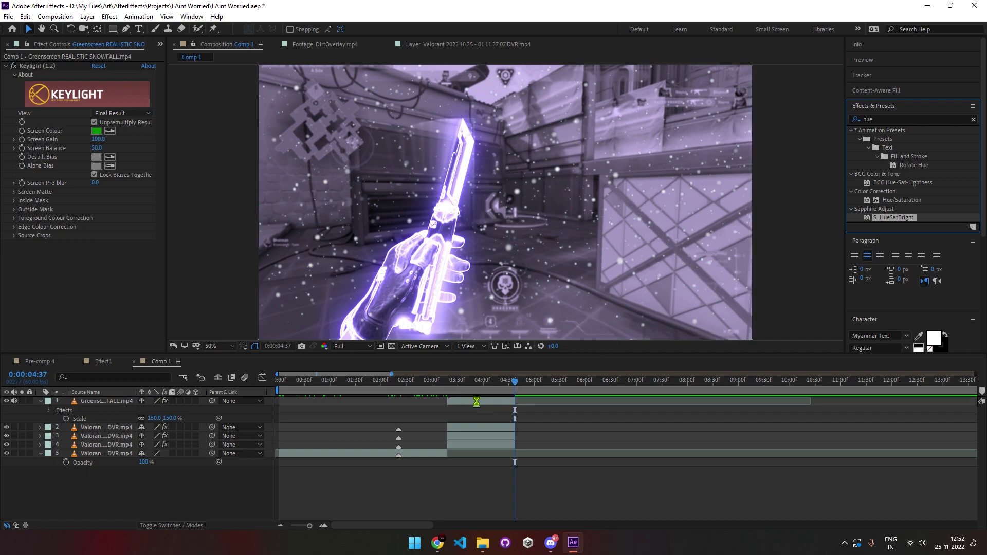
left_click(96, 304)
left_click(821, 243)
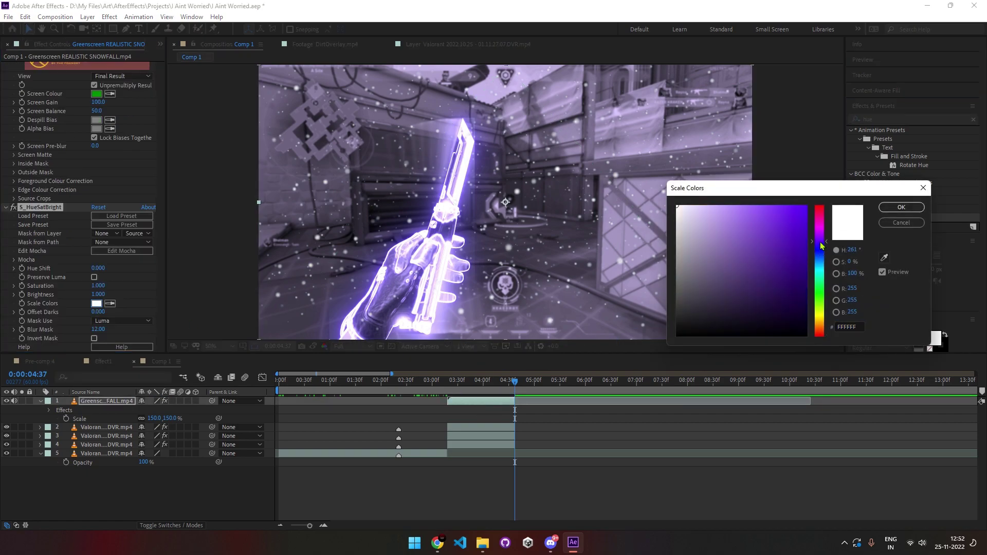
left_click(756, 204)
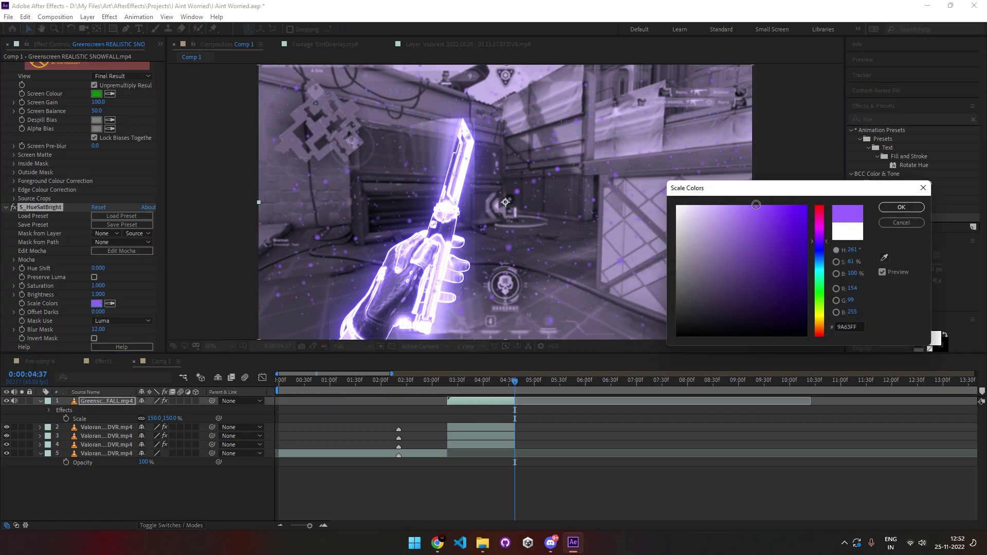
left_click(895, 208)
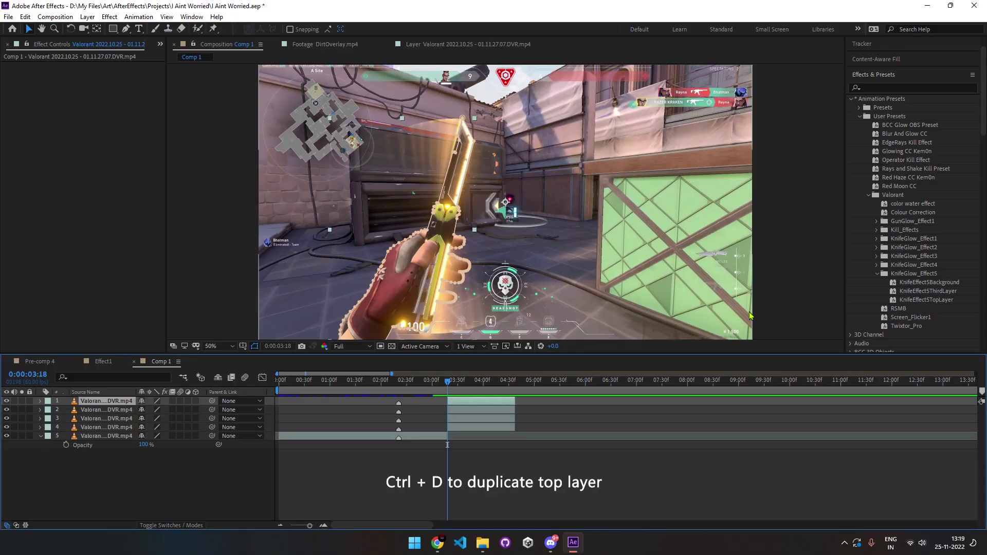
Step: Apply KnifeGlow_Effect5 presets to layer 1 and a lower layer, and blend layer 1 in Add mode
left_click_drag(922, 304, 480, 407)
left_click_drag(920, 282, 480, 418)
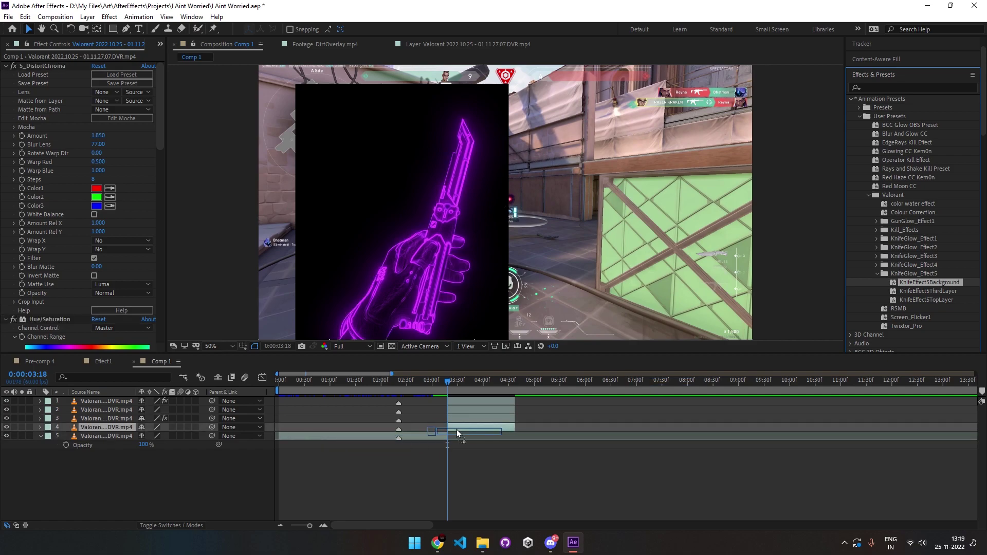
left_click(459, 405)
right_click(459, 404)
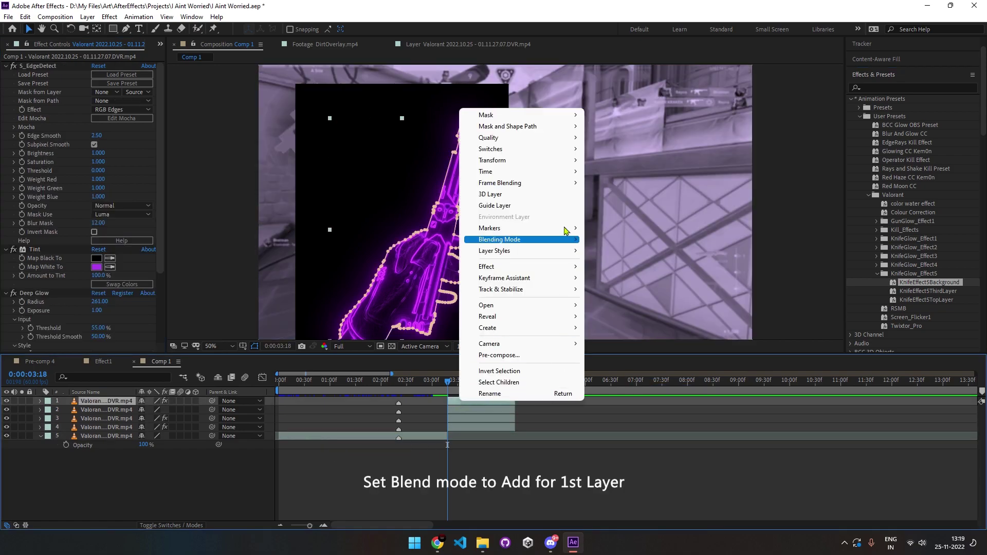
mouse_move(575, 239)
left_click(607, 208)
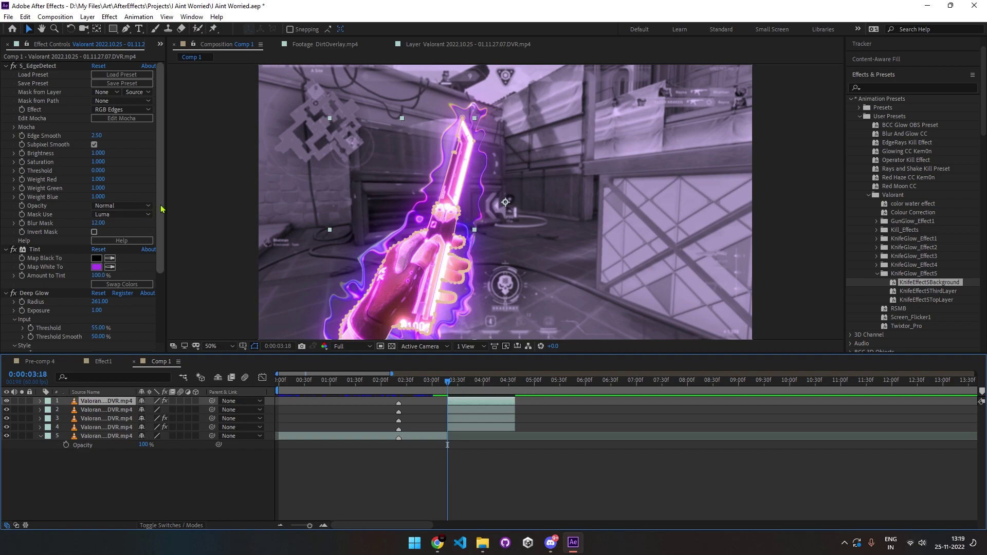
left_click_drag(238, 337, 242, 427)
left_click(474, 412)
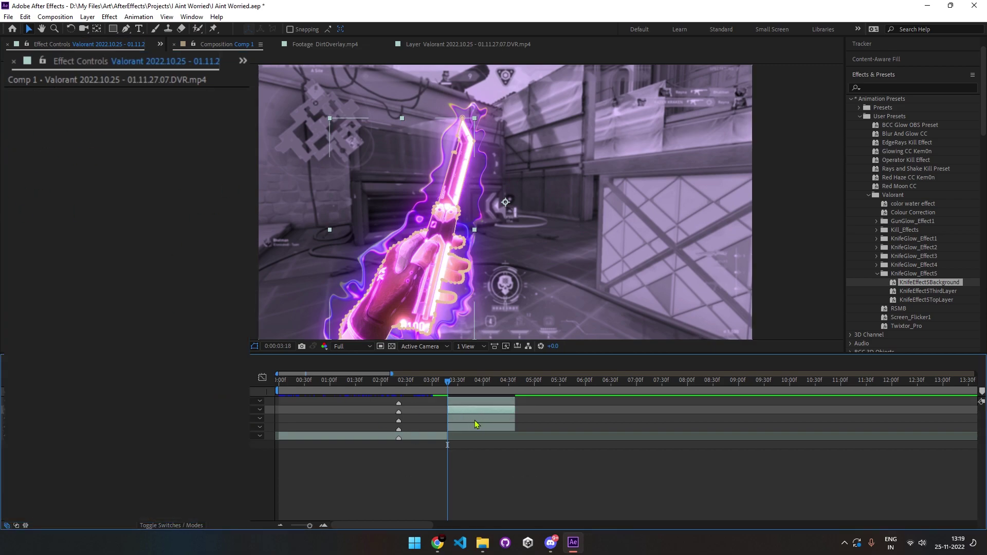
Step: Review the effects on layers 3 and 4, then place DirtOverlay.mp4 as Comp 1's top layer
left_click(475, 420)
scroll(245, 170, "down", 1)
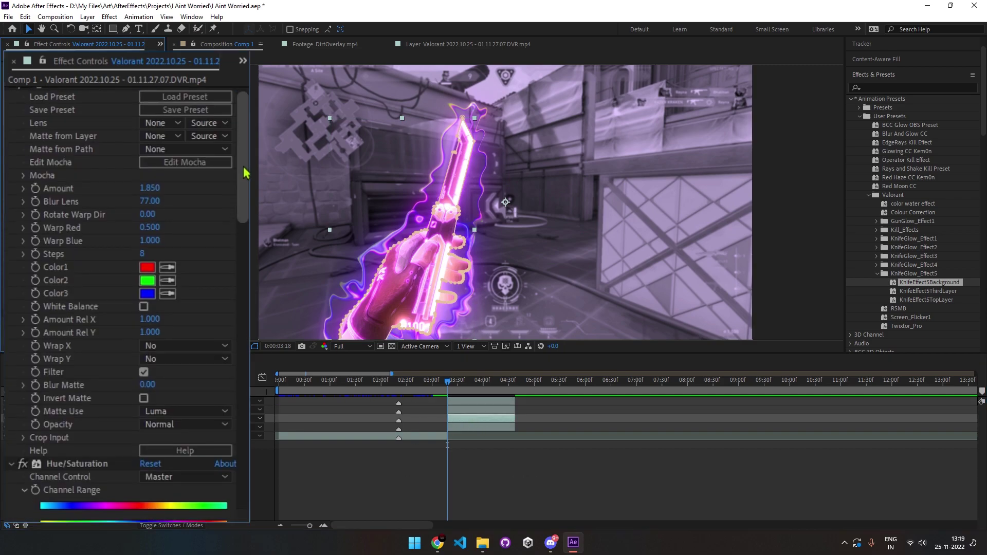
left_click_drag(246, 173, 244, 478)
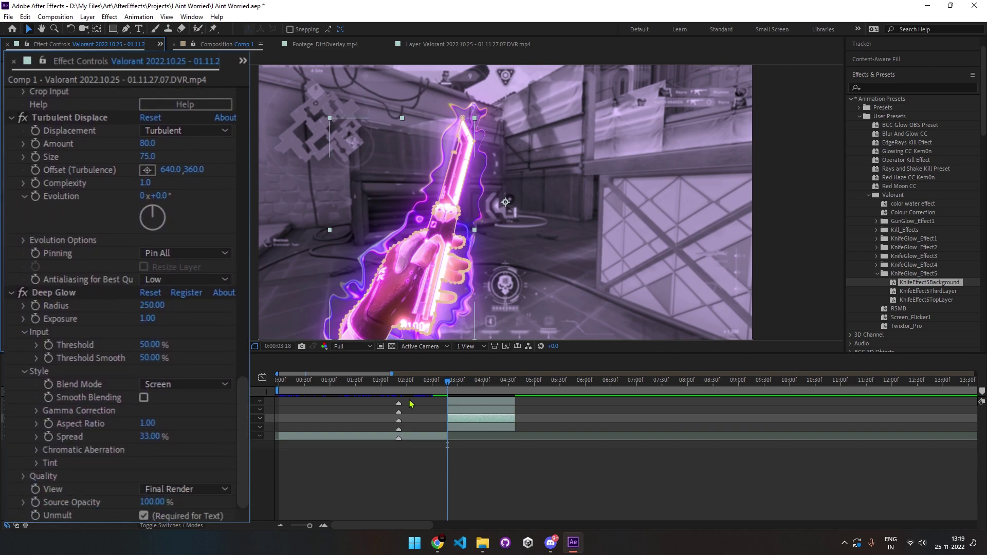
left_click(471, 427)
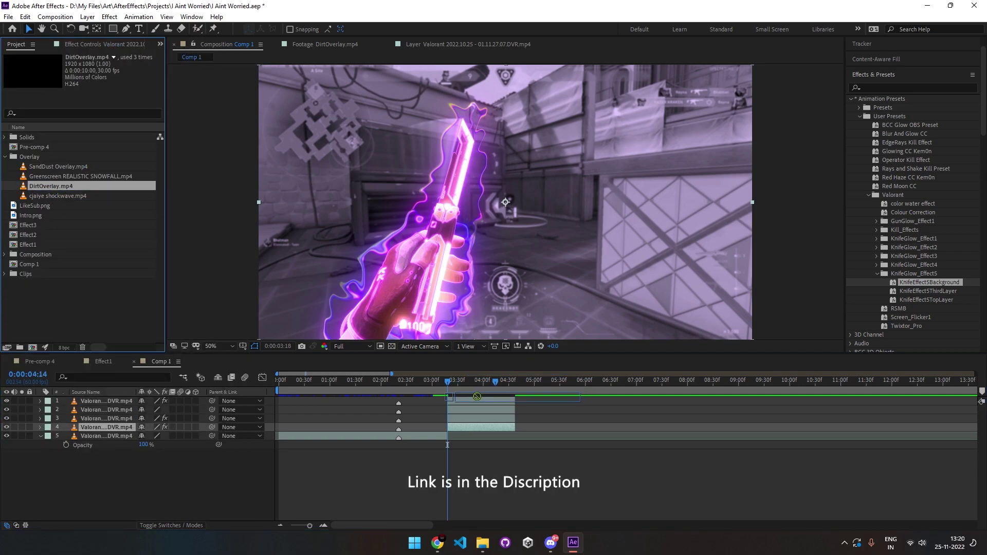
left_click_drag(51, 186, 343, 397)
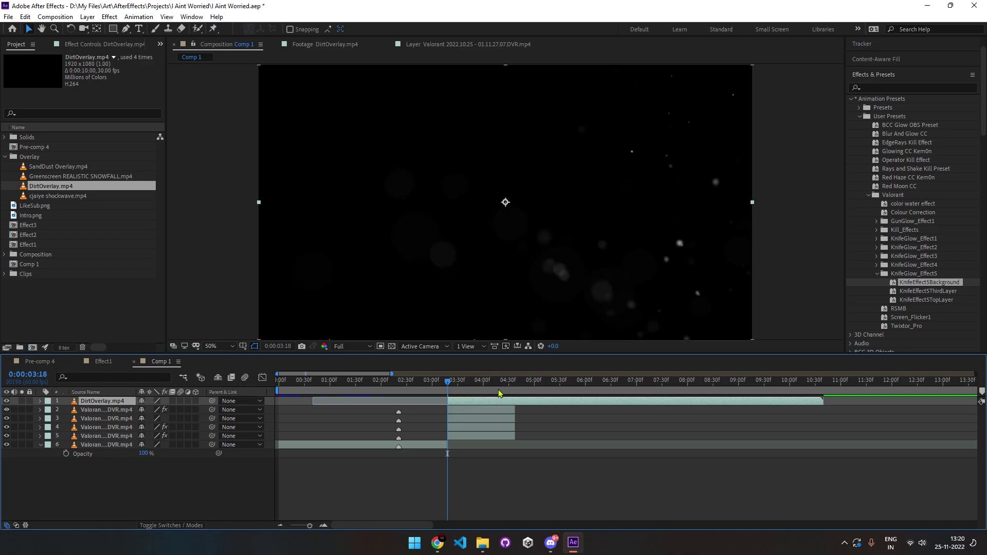
Step: Switch the DirtOverlay layer to Add blending and return the playhead to 0:00:03:14
left_click_drag(499, 393, 512, 387)
right_click(477, 405)
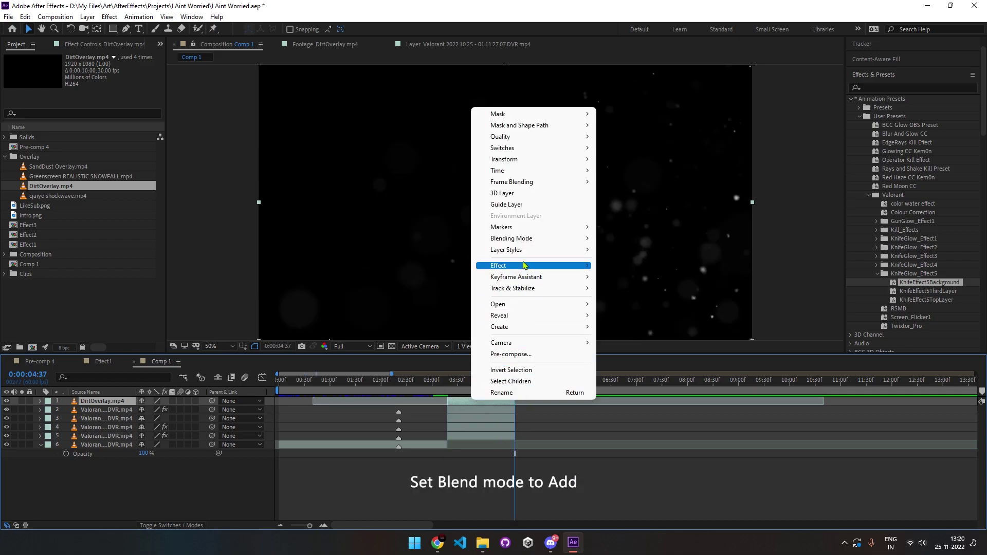
mouse_move(511, 238)
left_click(634, 212)
left_click(445, 383)
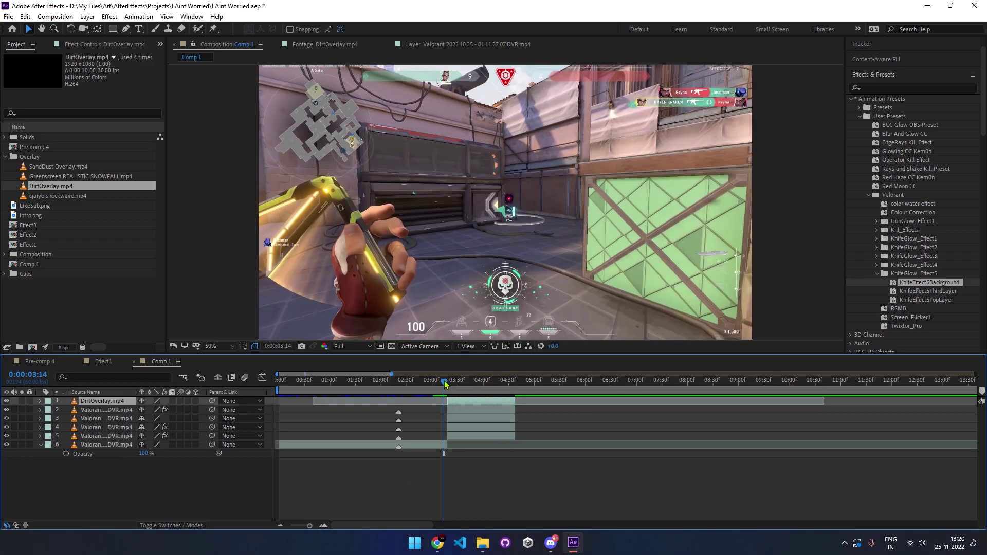